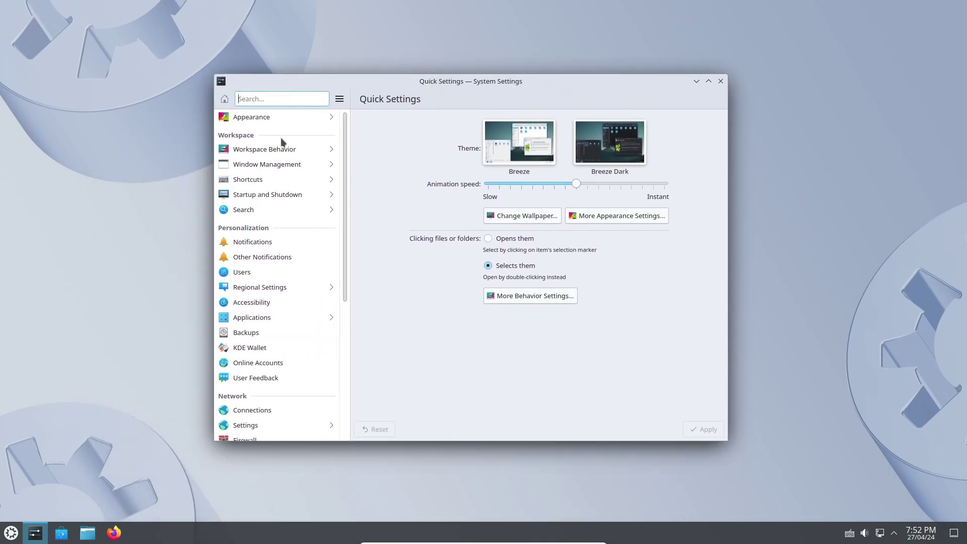
# Step: Scroll the settings sidebar and show the About this System page for Kubuntu 24.04
pyautogui.scroll(-2, 316, 209)
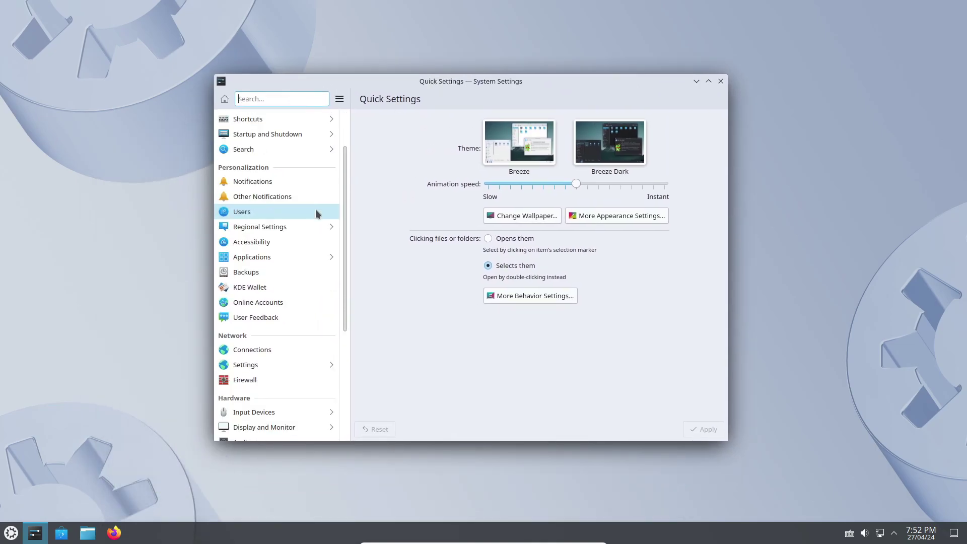
pyautogui.scroll(-6, 316, 210)
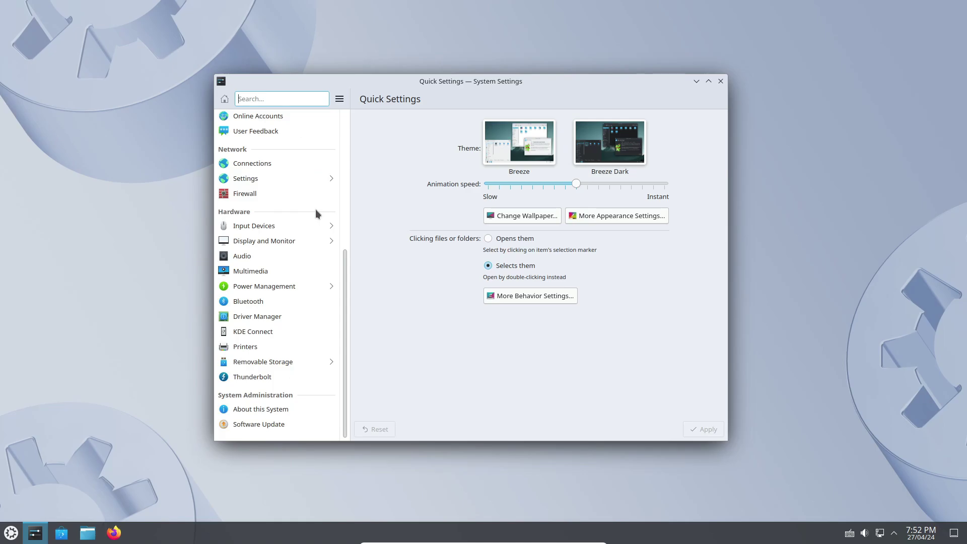
pyautogui.click(272, 409)
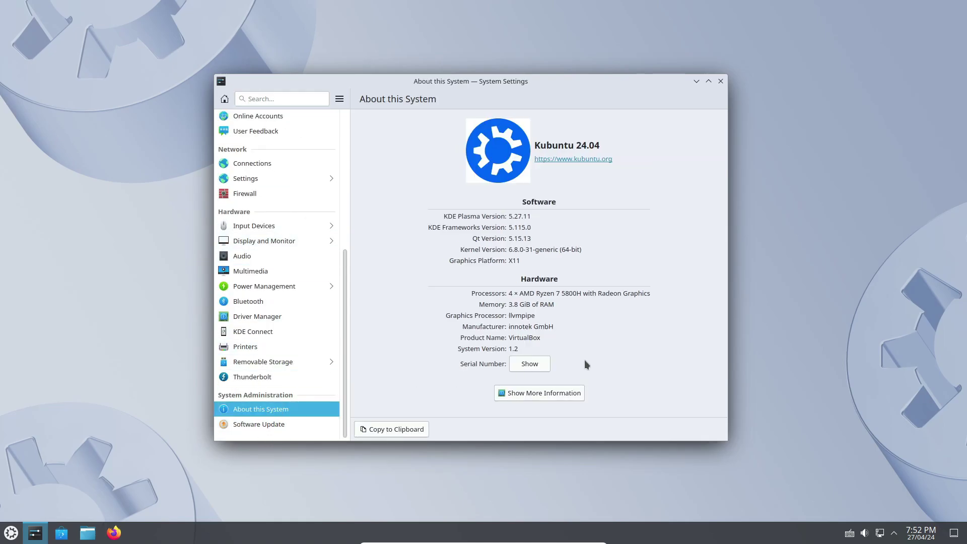
pyautogui.click(557, 394)
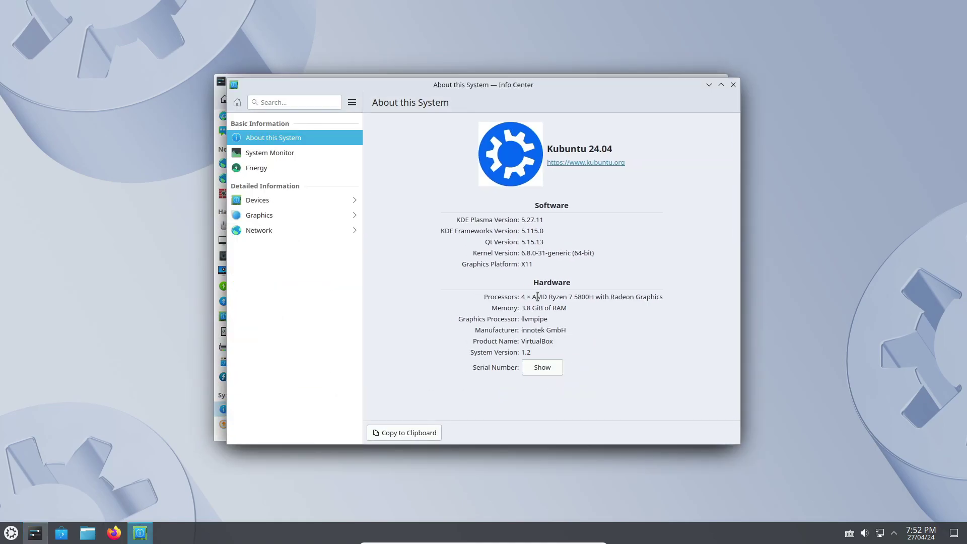
pyautogui.click(298, 151)
pyautogui.click(294, 200)
pyautogui.click(294, 211)
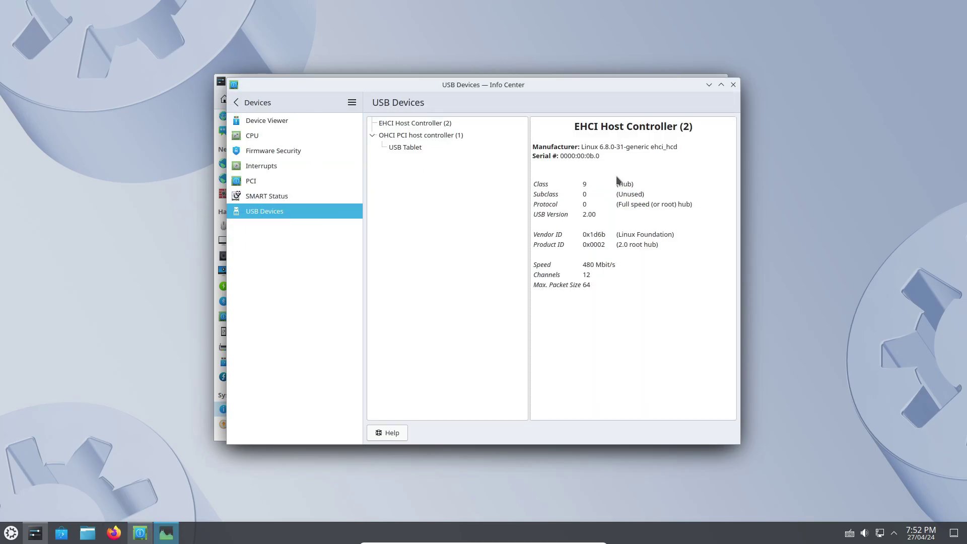
pyautogui.click(729, 85)
pyautogui.click(733, 85)
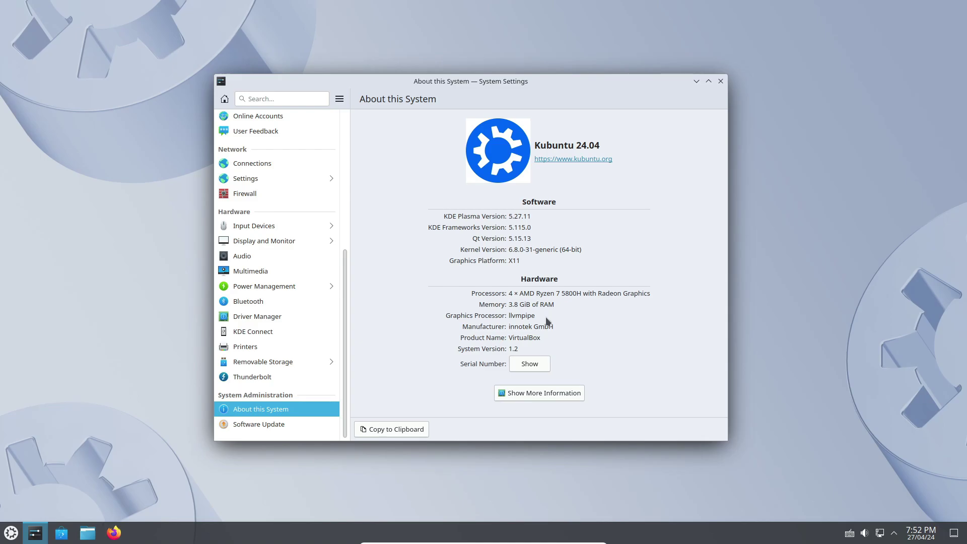
pyautogui.scroll(10, 280, 297)
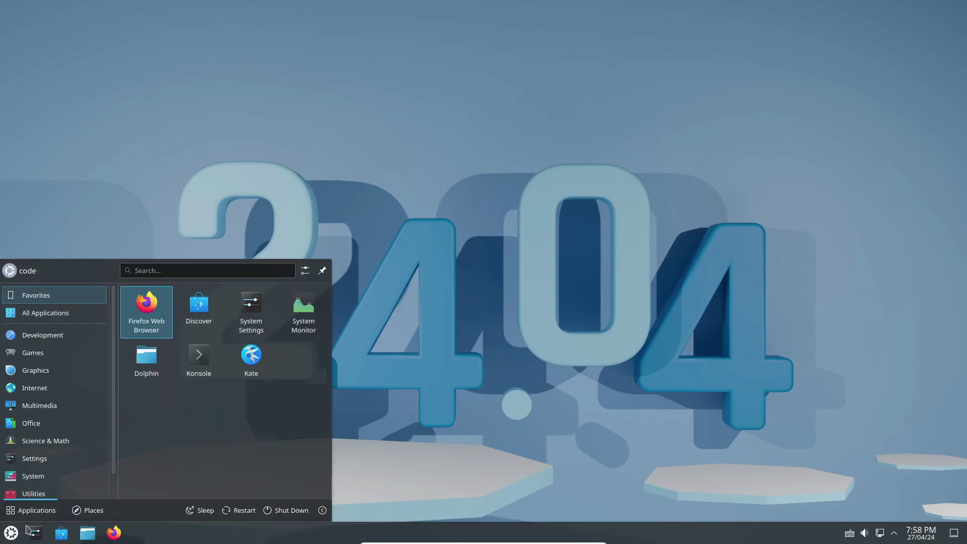
pyautogui.click(198, 358)
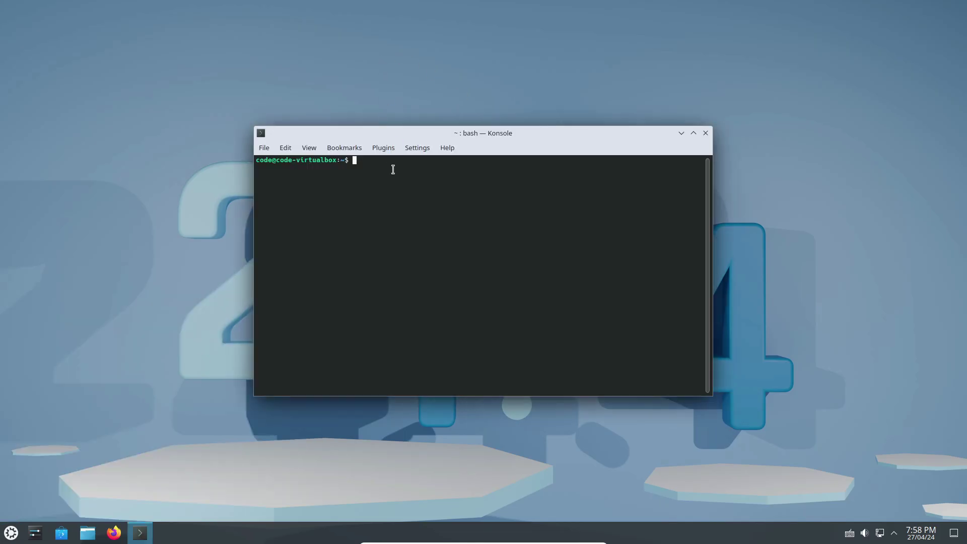
# Step: Run neofetch to display the system summary, then close Konsole
pyautogui.write('neofetch')
pyautogui.press('Return')
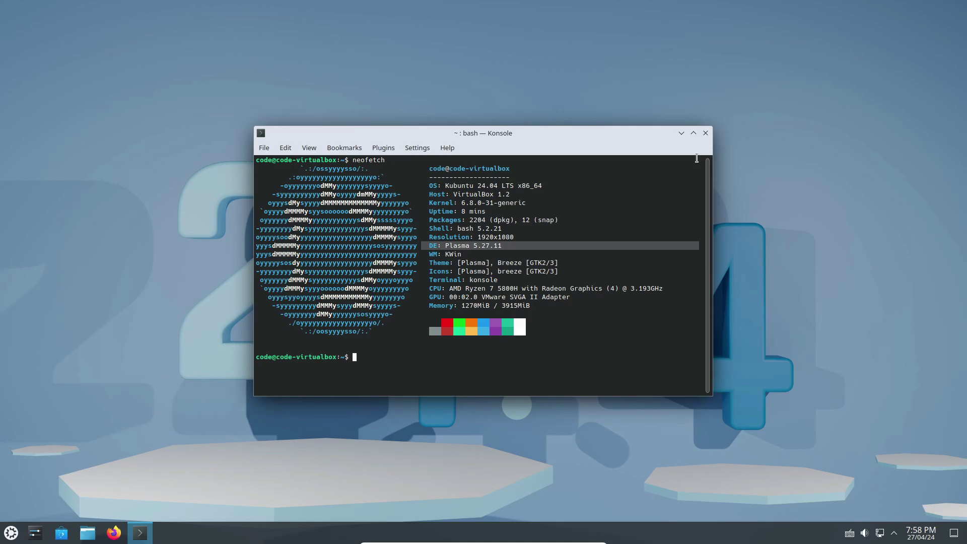
pyautogui.click(705, 133)
# Step: Search the application launcher for 'sys' and open the top result
pyautogui.click(11, 533)
pyautogui.write('sys')
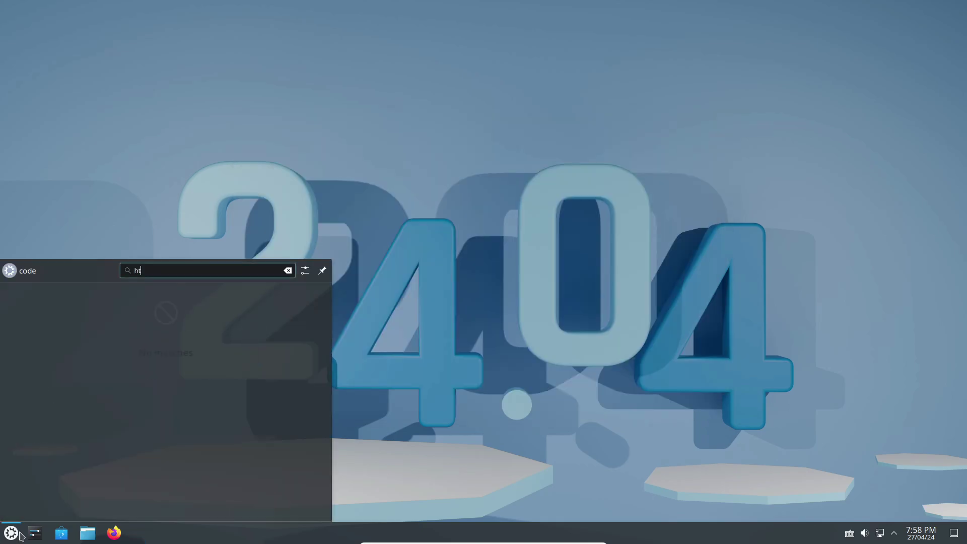
pyautogui.press('Return')
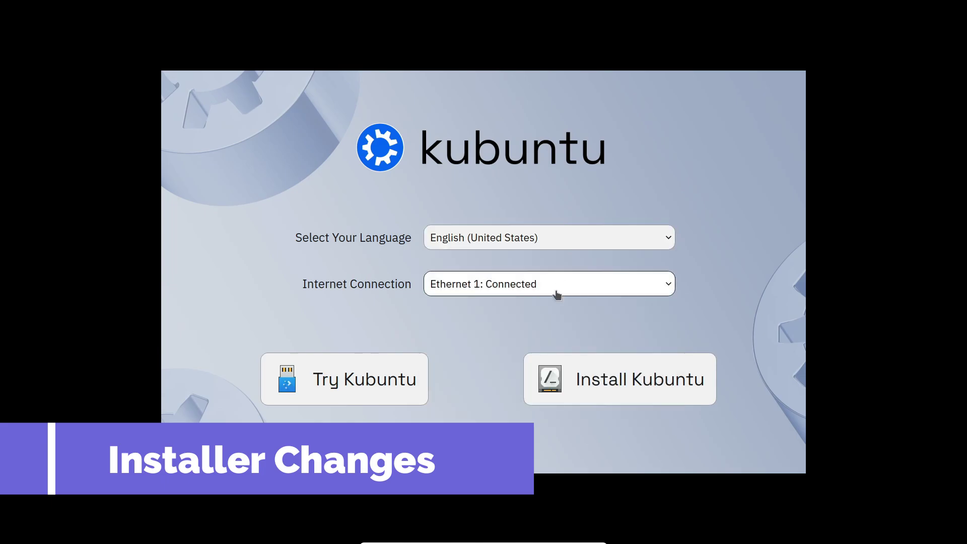
# Step: Start the Kubuntu installer, set the timezone to Asia/Kolkata and accept the keyboard layout
pyautogui.click(587, 382)
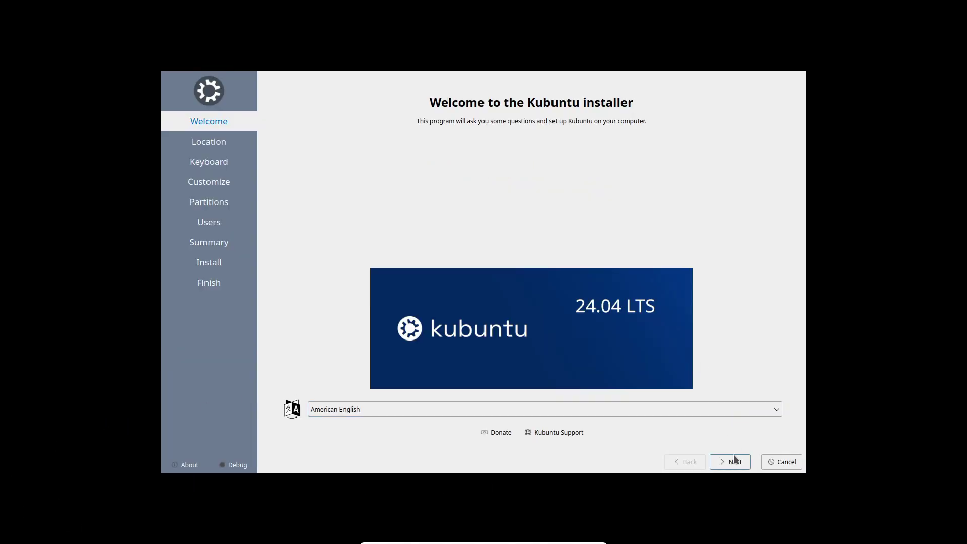
pyautogui.click(738, 466)
pyautogui.click(603, 171)
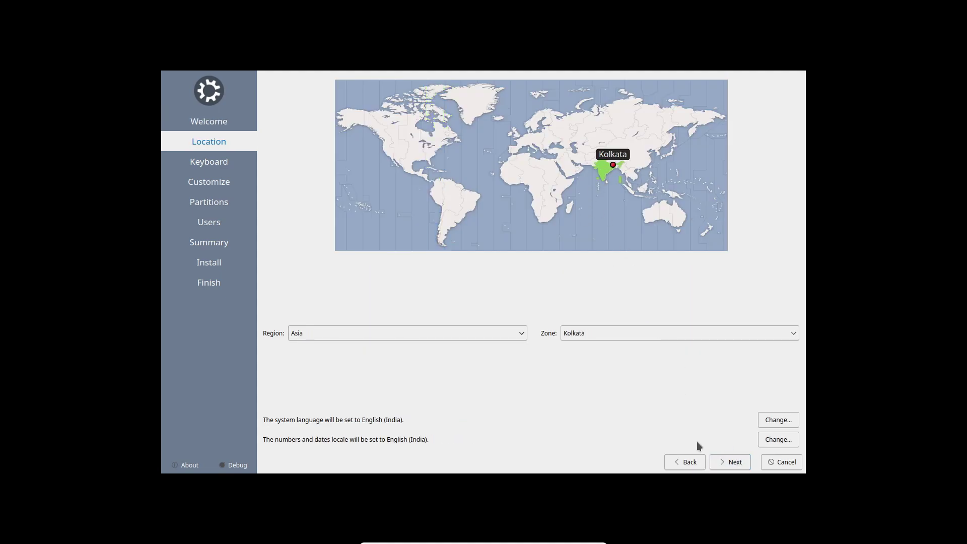
pyautogui.click(732, 464)
pyautogui.click(735, 468)
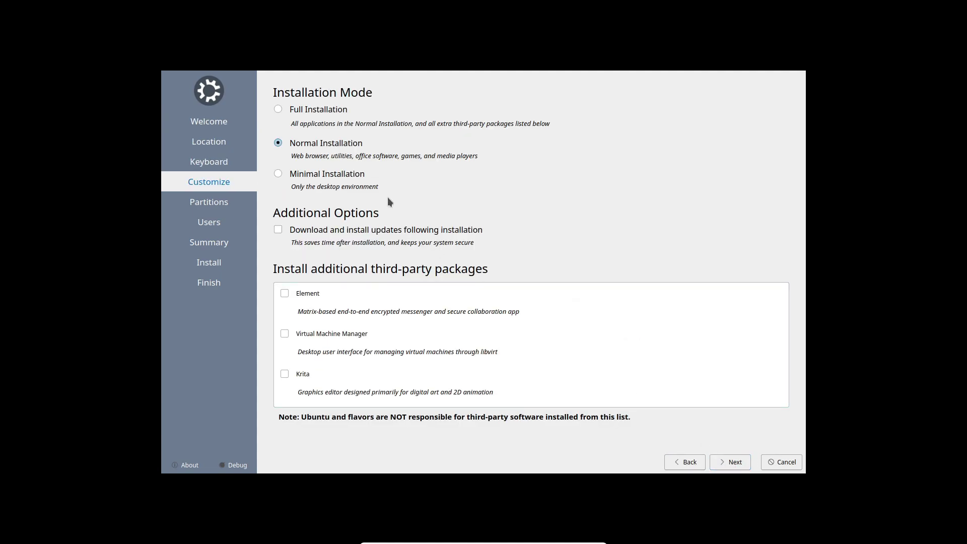
# Step: Choose Full Installation and erase the whole disk for Kubuntu
pyautogui.click(300, 174)
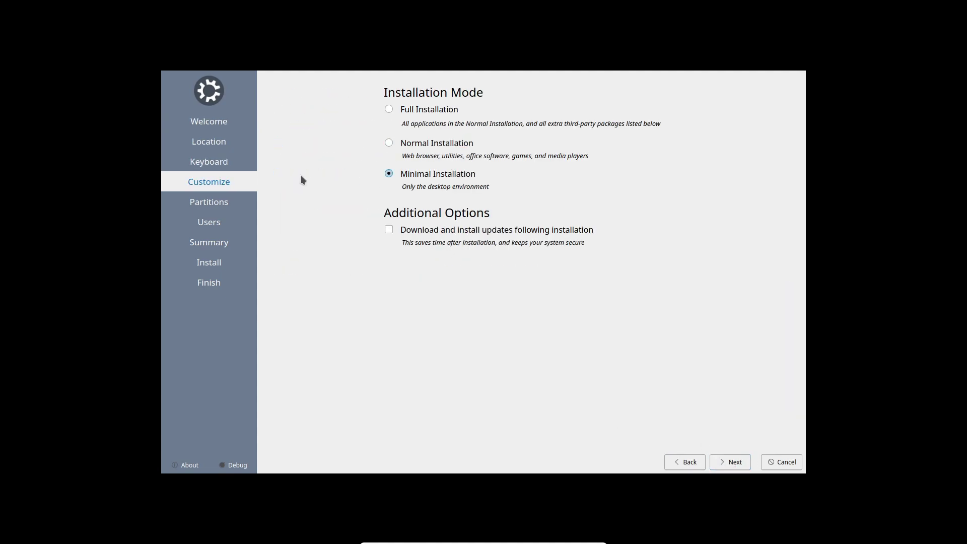
pyautogui.click(393, 110)
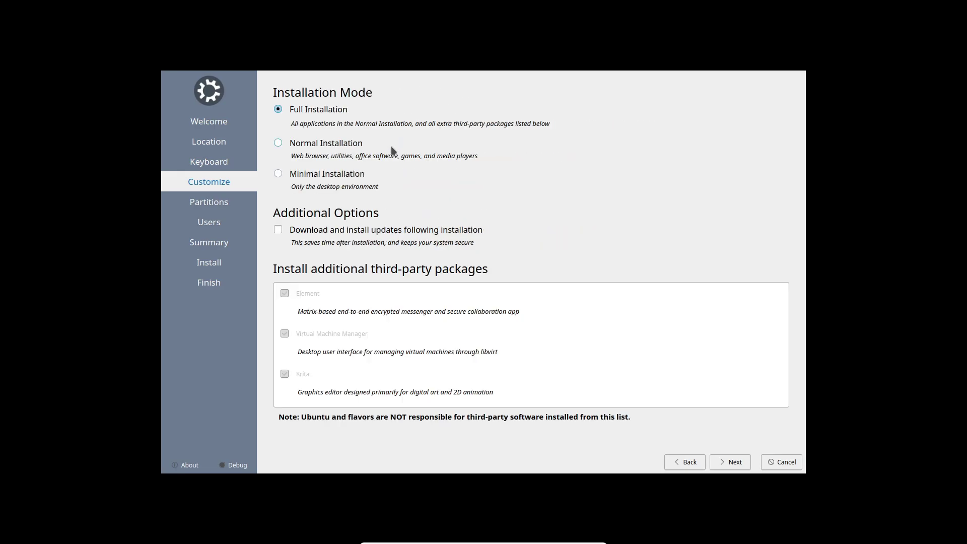
pyautogui.click(309, 146)
pyautogui.click(304, 112)
pyautogui.click(736, 462)
pyautogui.click(265, 108)
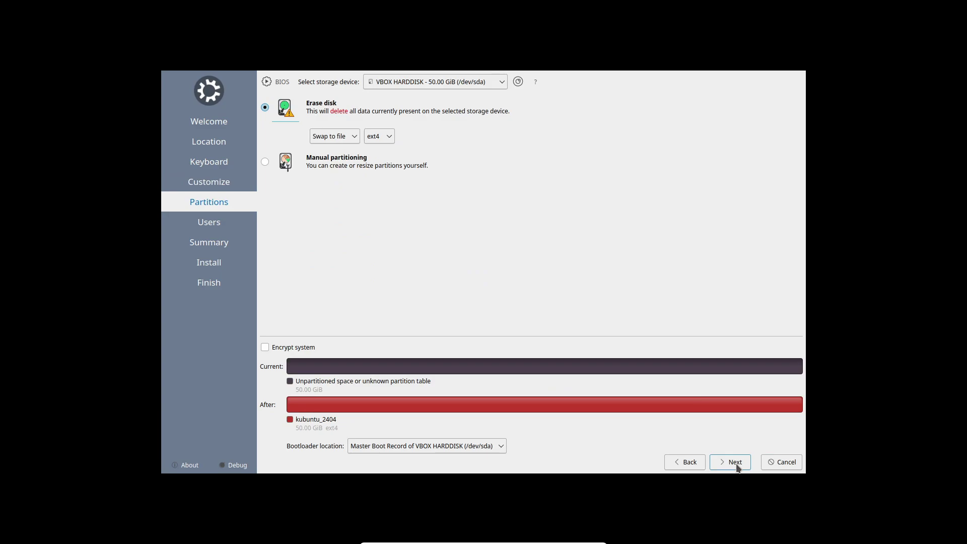
pyautogui.click(735, 462)
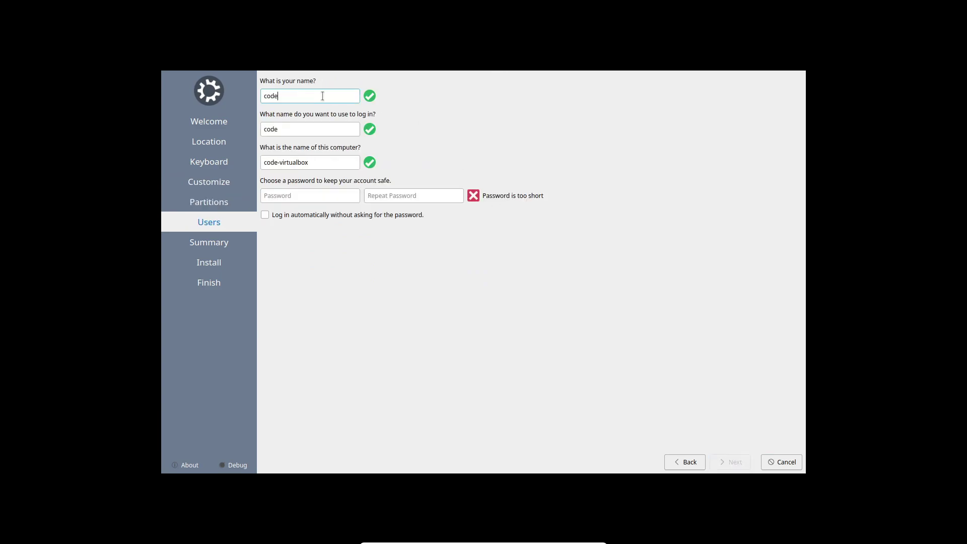
# Step: Fill in the user name and password fields, then begin and confirm the installation
pyautogui.press('Tab')
pyautogui.press('Tab')
pyautogui.press('Tab')
pyautogui.press('Tab')
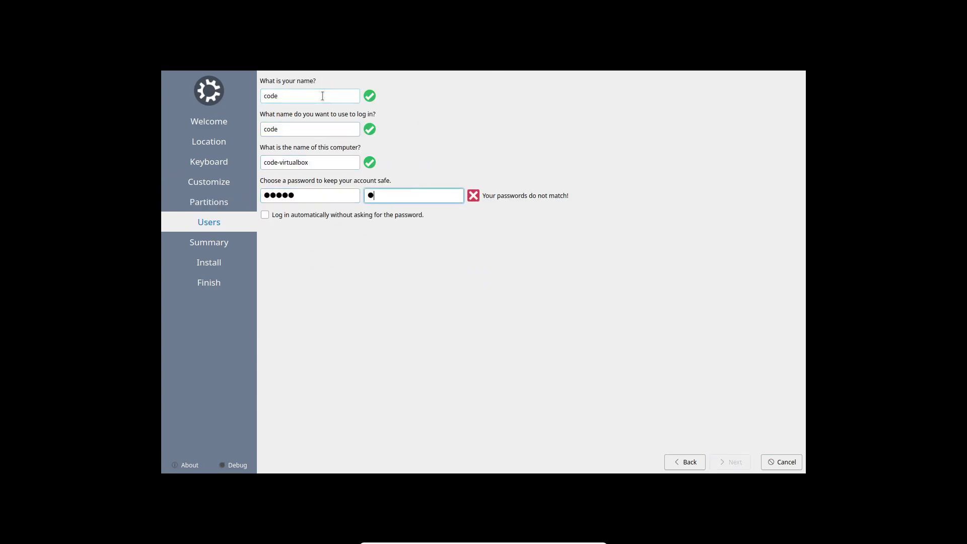
pyautogui.click(731, 462)
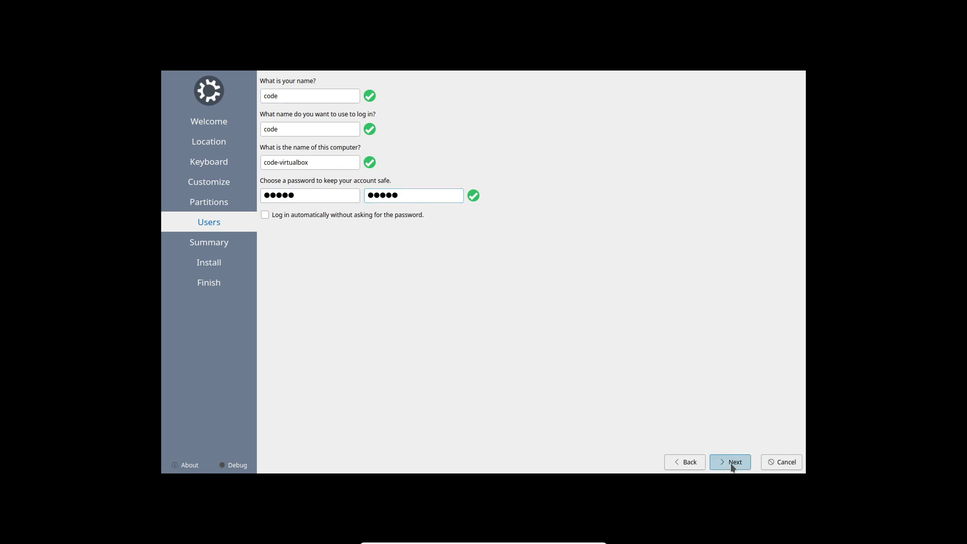
pyautogui.click(729, 463)
pyautogui.click(537, 273)
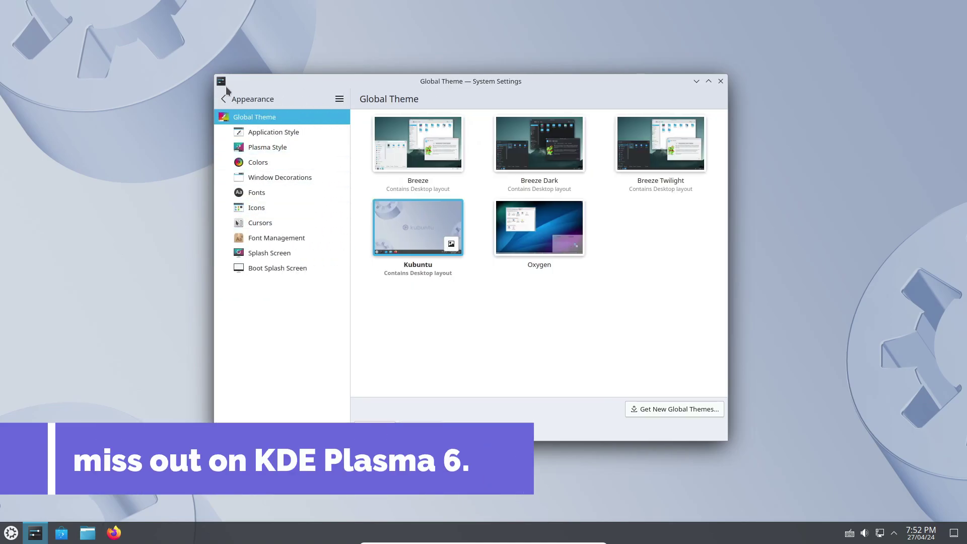
# Step: Go back from the Global Theme page to the main System Settings categories
pyautogui.click(224, 100)
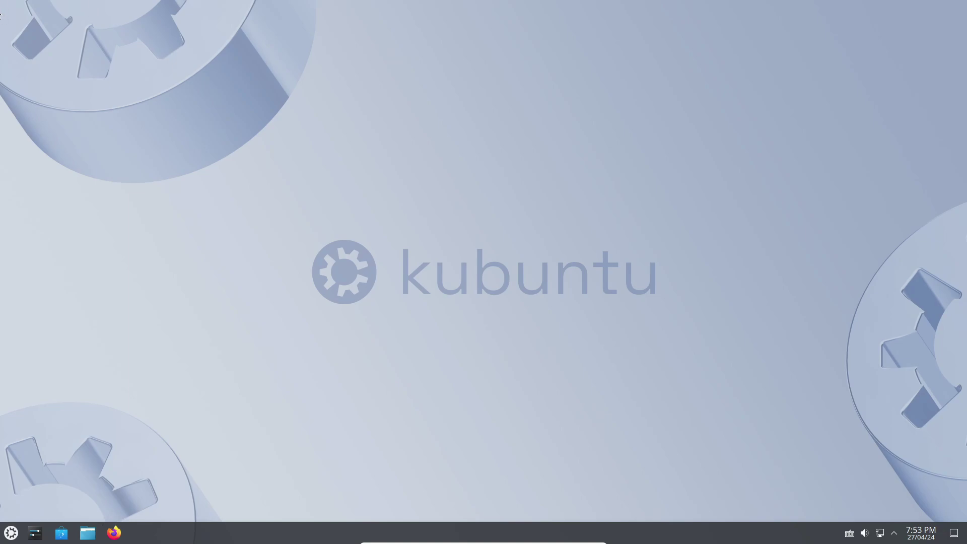
# Step: Preview the Kubuntu_24_04_5_4K wallpaper on the desktop
pyautogui.click(12, 533)
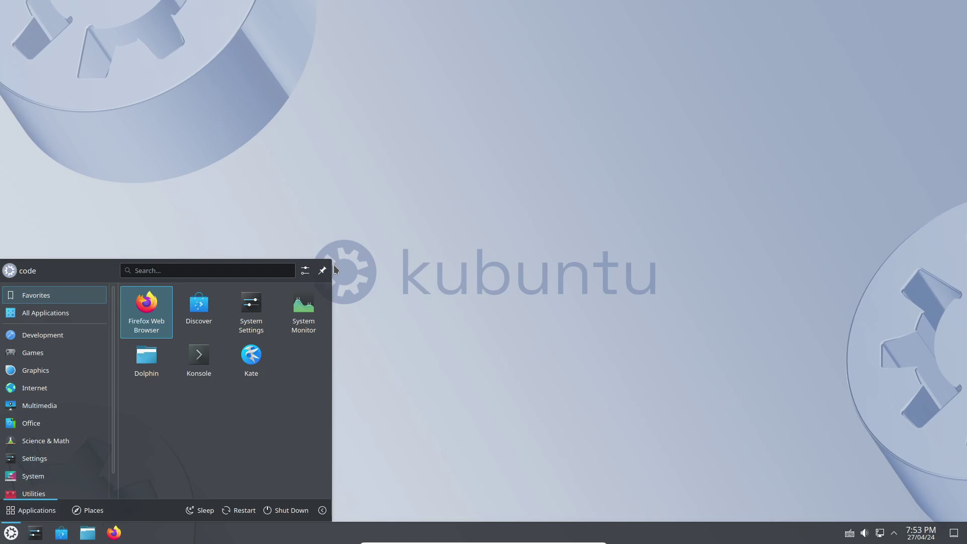
pyautogui.click(390, 293)
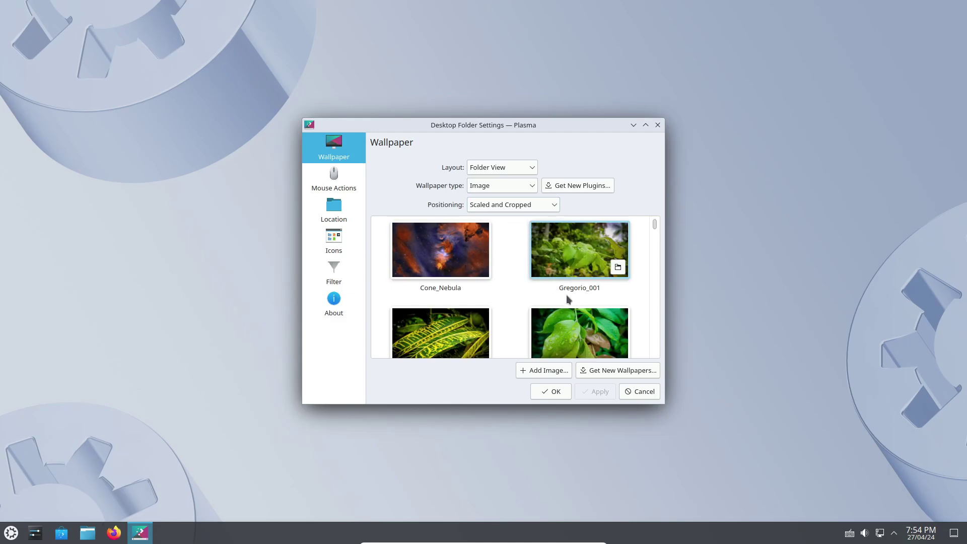
pyautogui.moveTo(654, 224); pyautogui.dragTo(654, 241)
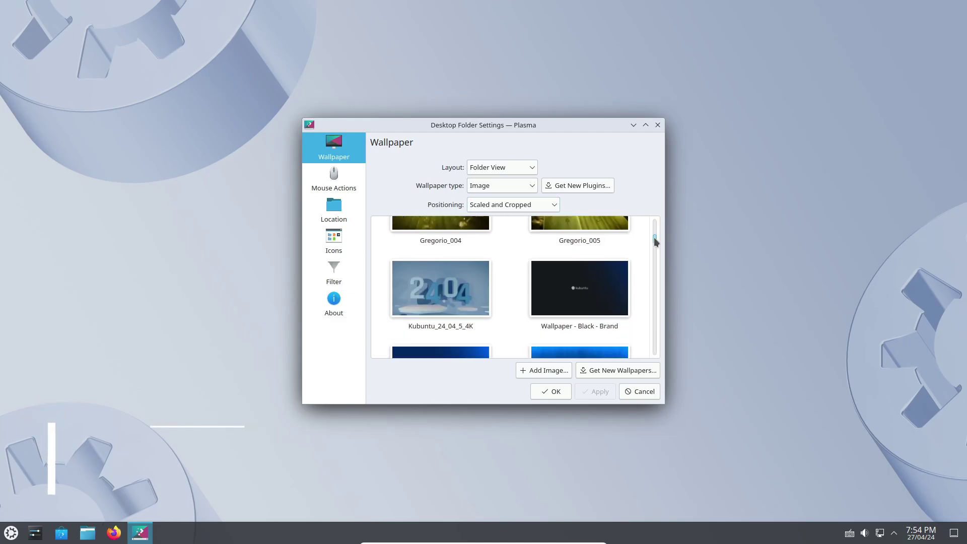
pyautogui.click(430, 260)
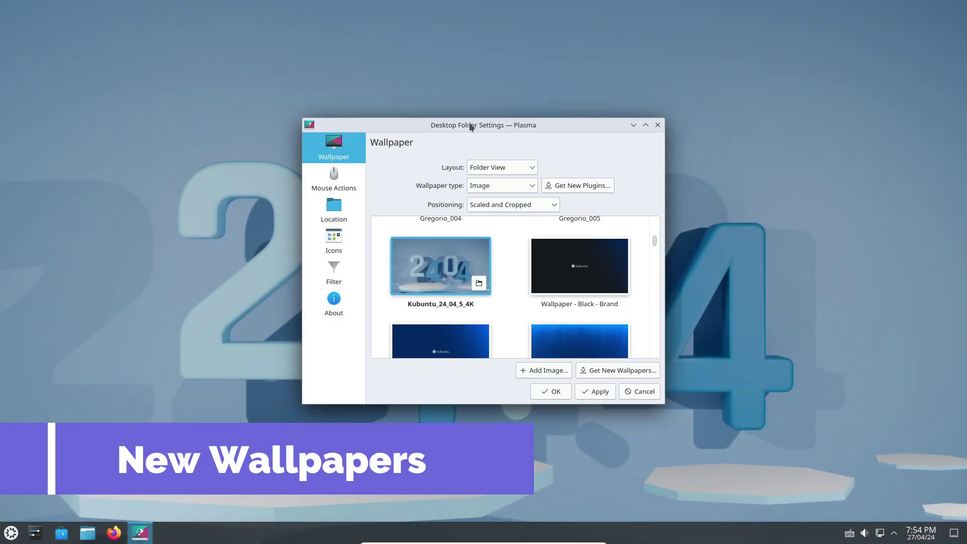
# Step: Try the purple wallpaper and then LightBlue - Brand as the desktop background
pyautogui.moveTo(476, 125); pyautogui.dragTo(396, 107)
pyautogui.scroll(-4, 514, 272)
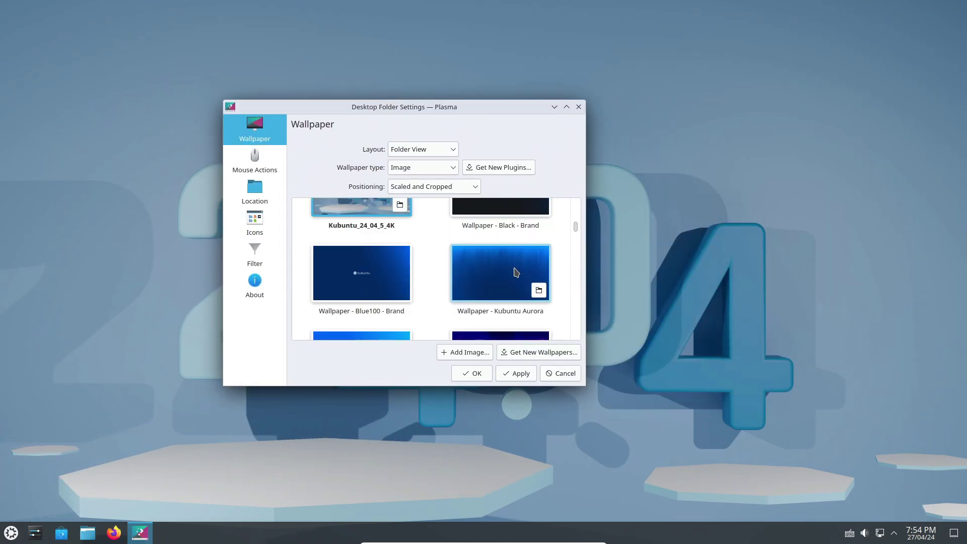
pyautogui.scroll(2, 501, 289)
pyautogui.click(502, 289)
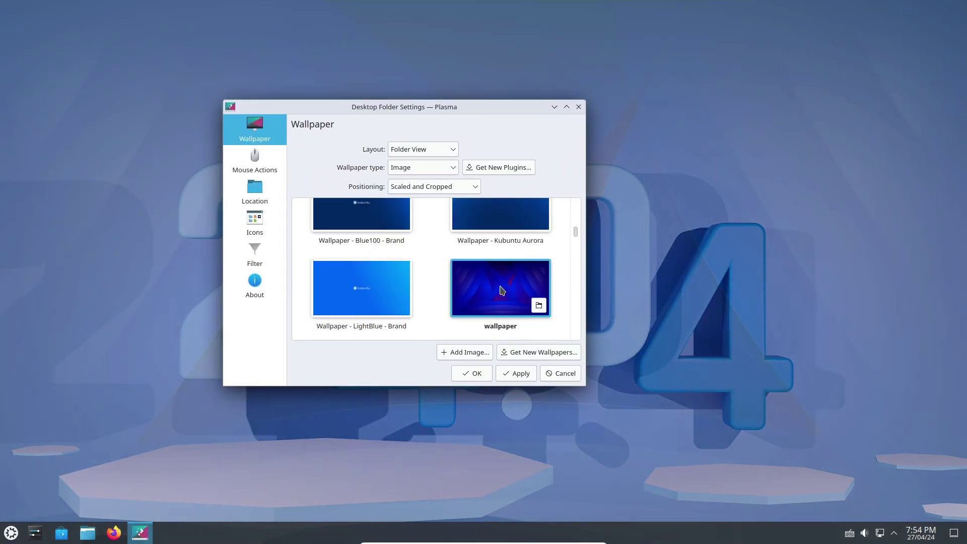
pyautogui.click(389, 267)
pyautogui.moveTo(396, 116); pyautogui.dragTo(598, 162)
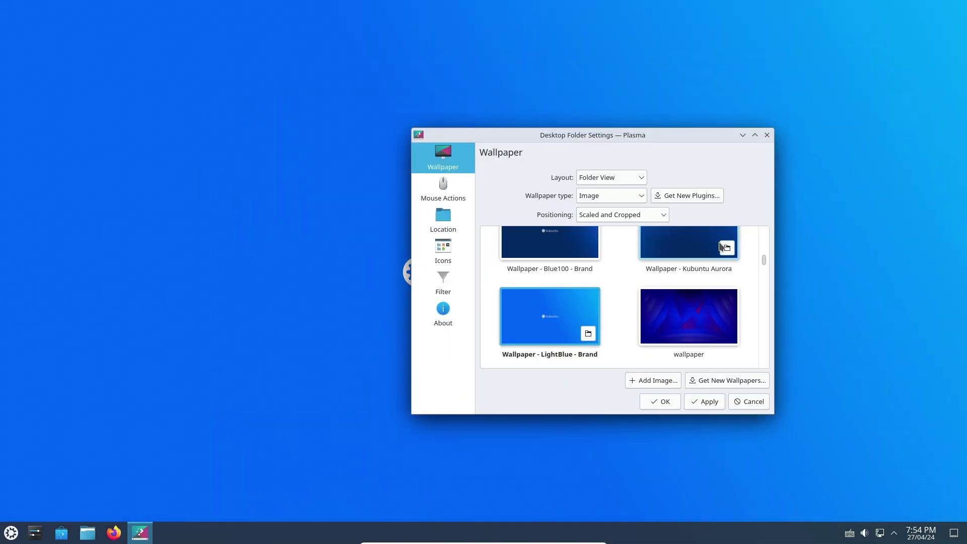
# Step: Check the Kubuntu Aurora wallpaper's folder, then set Kubuntu_24_04_5_4K as the wallpaper
pyautogui.click(726, 247)
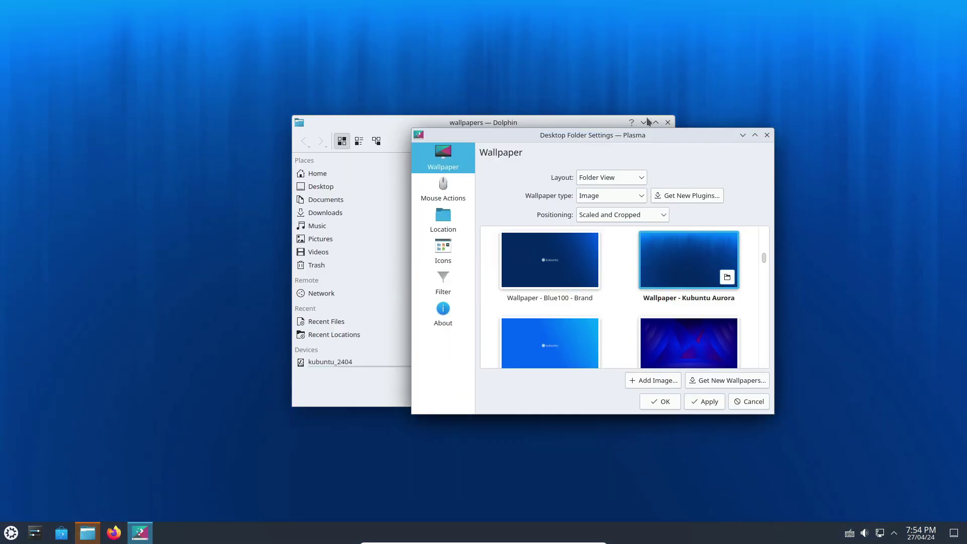
pyautogui.click(667, 123)
pyautogui.scroll(-10, 689, 273)
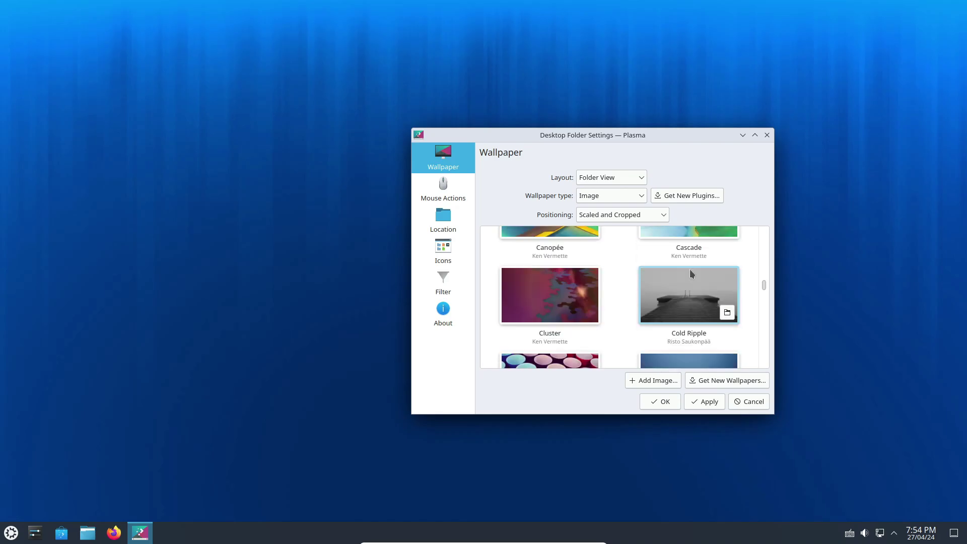
pyautogui.scroll(-5, 686, 268)
pyautogui.scroll(10, 684, 268)
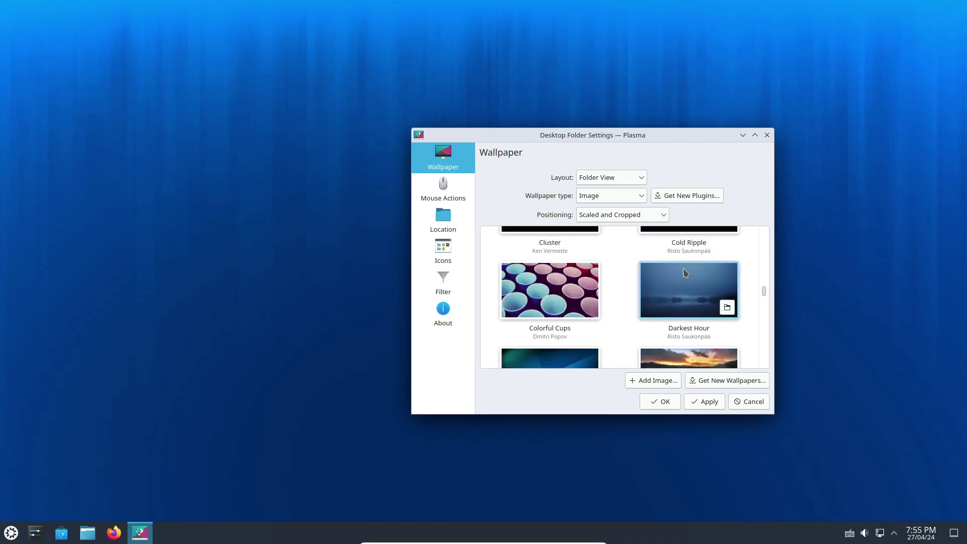
pyautogui.scroll(10, 685, 270)
pyautogui.click(519, 328)
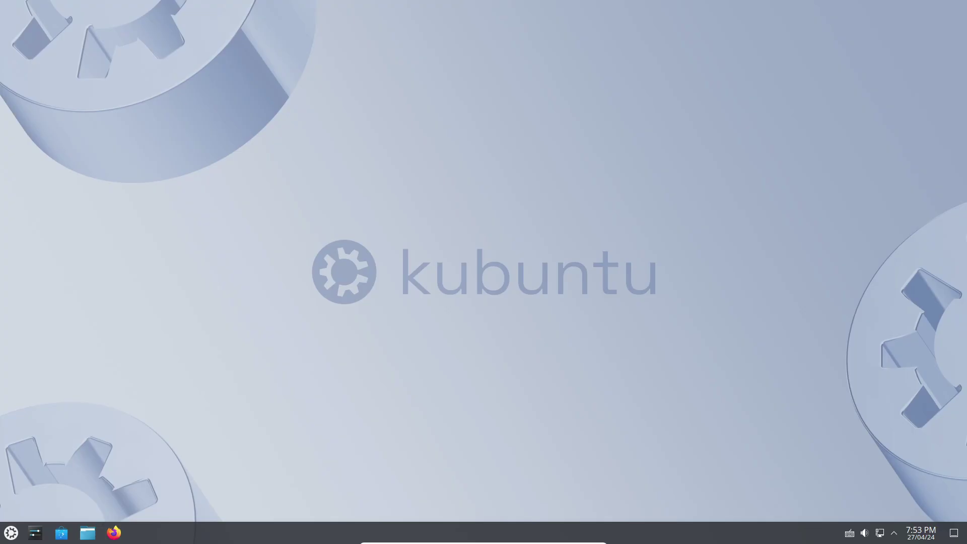
# Step: Open the Application Launcher's settings and cancel without changes
pyautogui.click(11, 532)
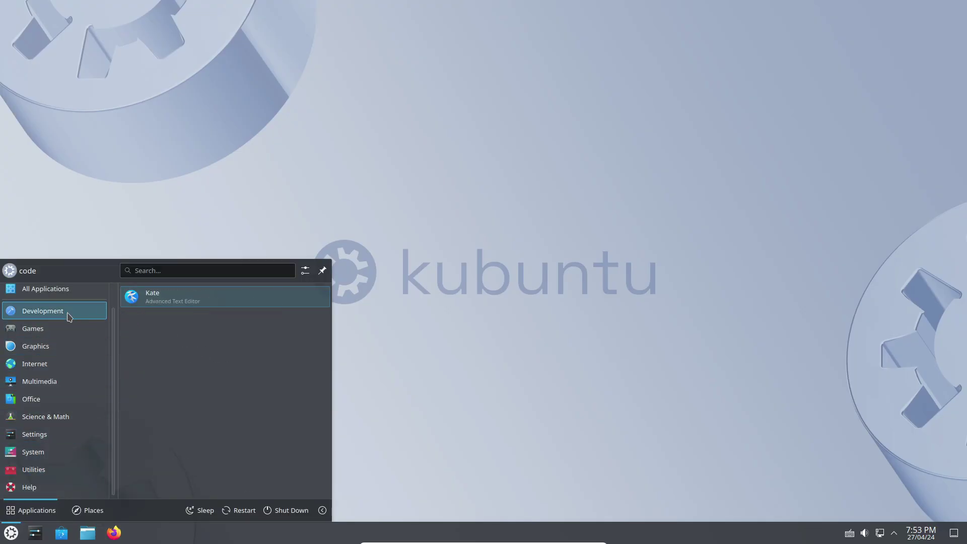
pyautogui.moveTo(74, 296)
pyautogui.click(306, 271)
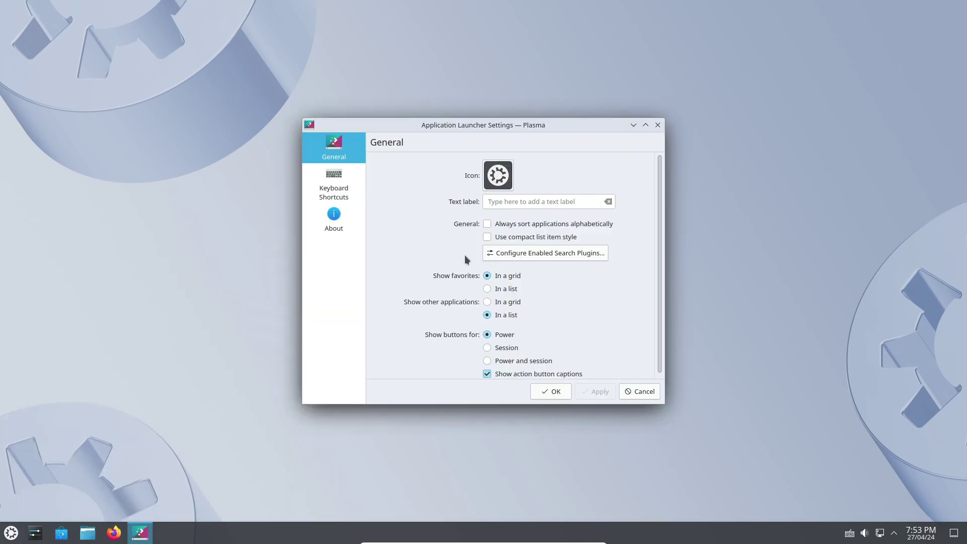
pyautogui.click(638, 391)
# Step: Check the network connection status and today's calendar from the system tray
pyautogui.click(879, 532)
pyautogui.click(879, 532)
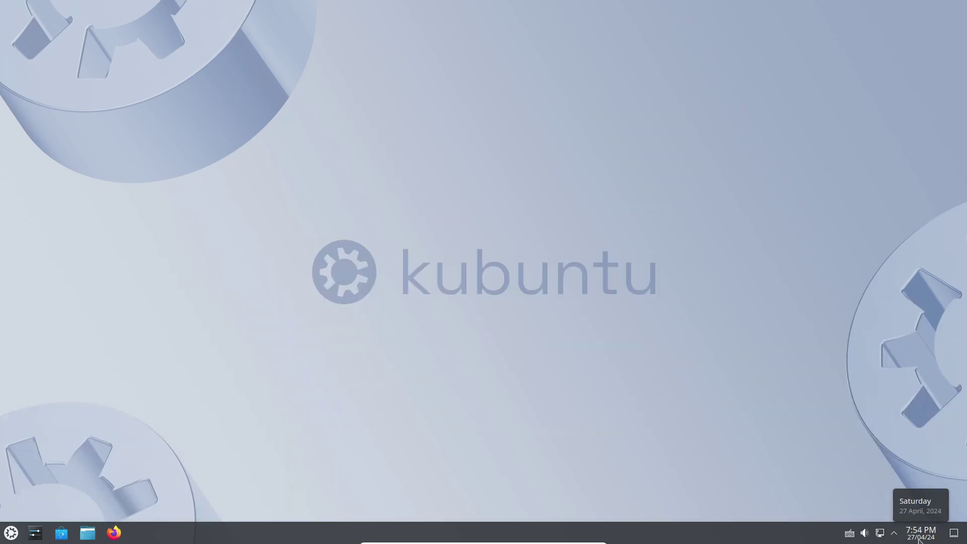
pyautogui.click(920, 533)
pyautogui.click(920, 533)
# Step: Reopen the launcher and scroll through All Applications
pyautogui.click(11, 532)
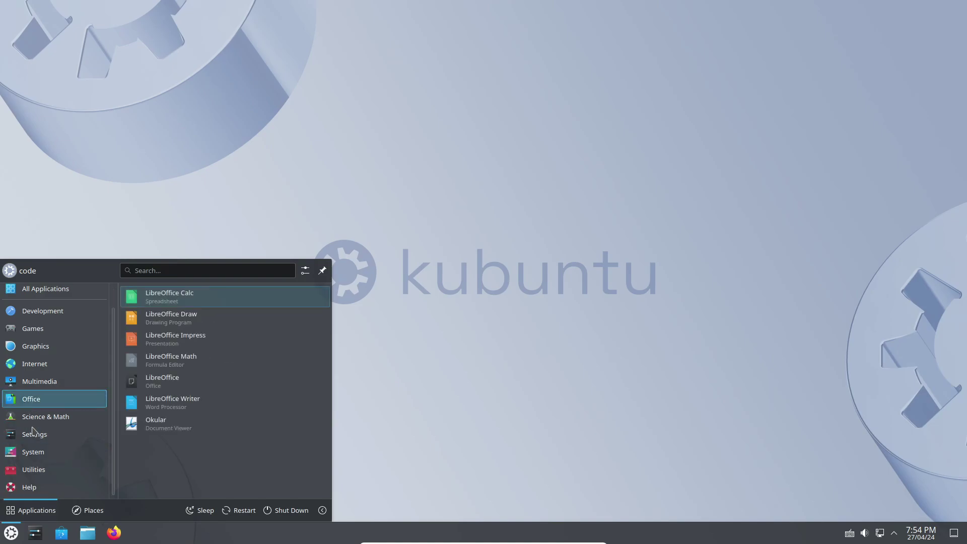
pyautogui.moveTo(70, 337)
pyautogui.moveTo(75, 313)
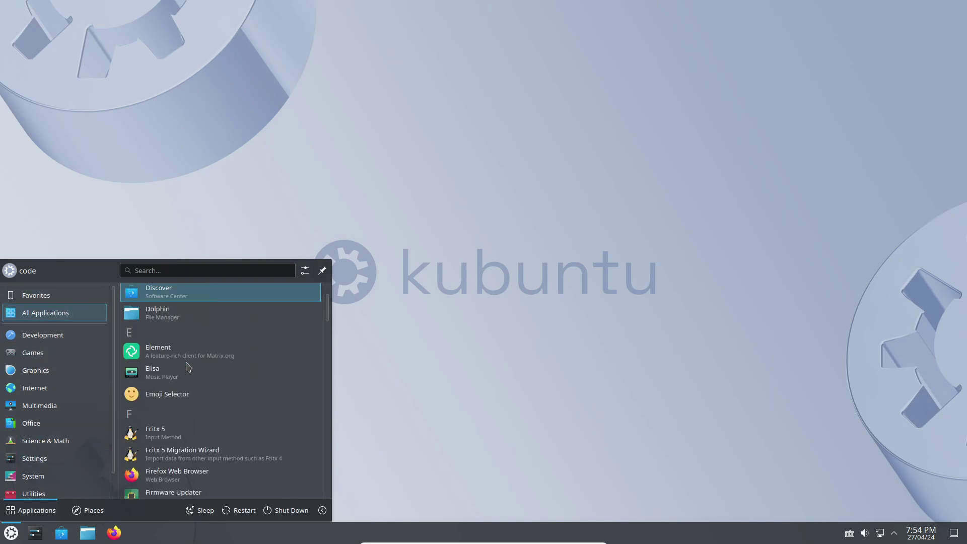
pyautogui.scroll(-10, 187, 362)
pyautogui.scroll(-10, 187, 356)
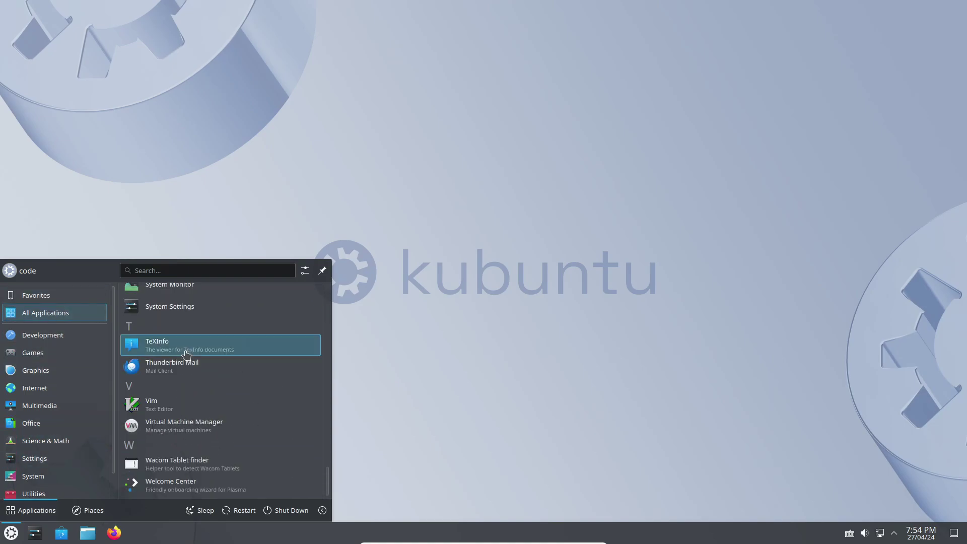
# Step: View System Monitor's memory, disk and CPU Overview, close it, and open the desktop context menu
pyautogui.click(218, 353)
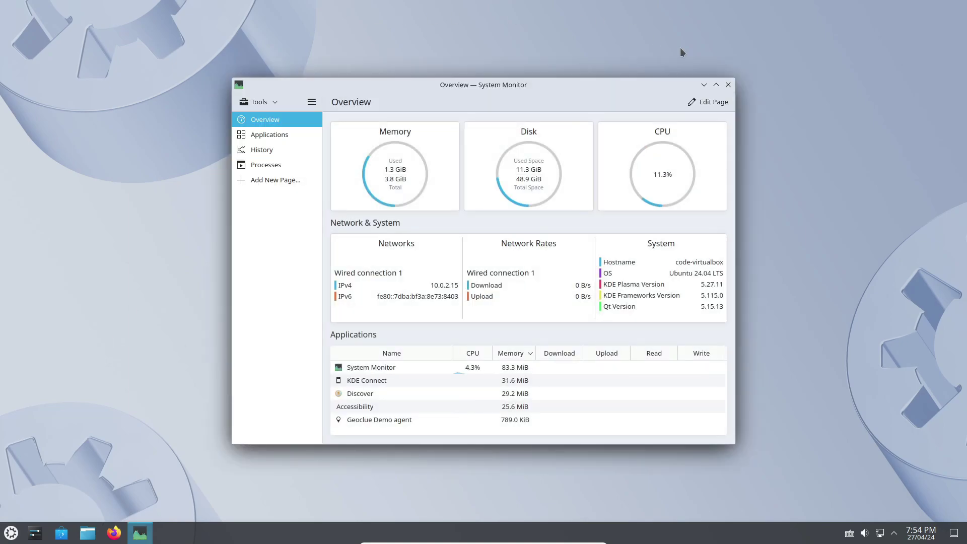
pyautogui.click(727, 87)
pyautogui.rightClick(336, 132)
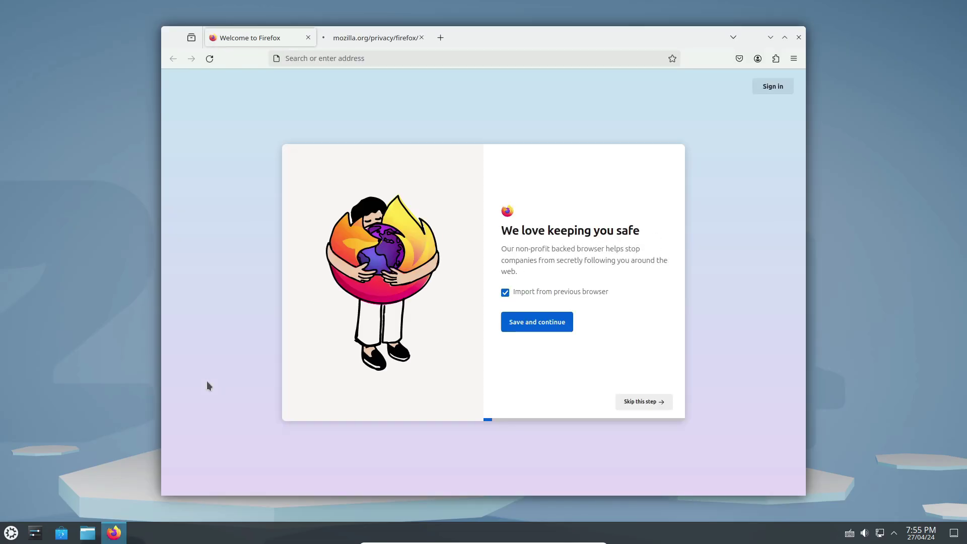
# Step: Close Firefox's privacy notice and Welcome tabs, leaving a new blank tab
pyautogui.click(421, 37)
pyautogui.click(328, 38)
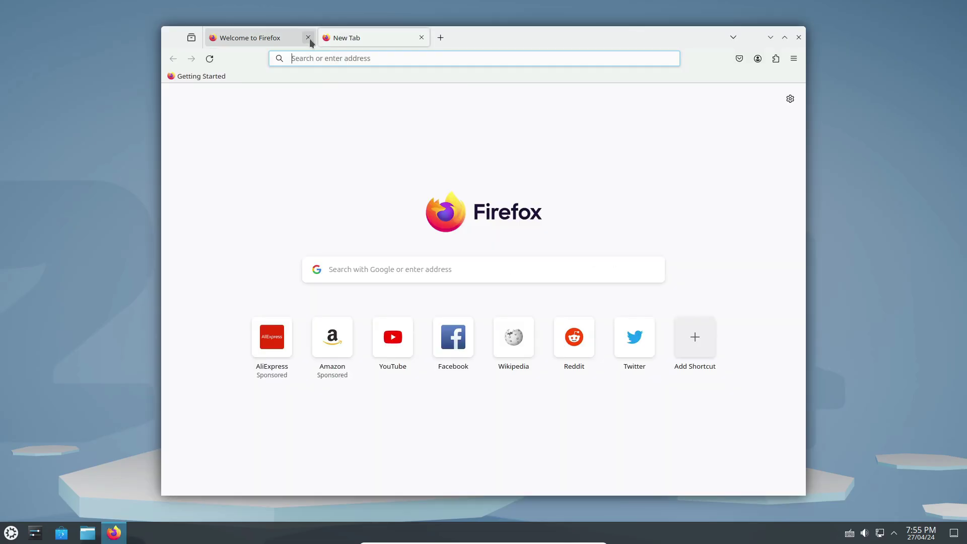
pyautogui.click(308, 38)
# Step: Show About Firefox with version 125.0.2 via Help, then close it
pyautogui.click(792, 61)
pyautogui.click(692, 412)
pyautogui.click(693, 206)
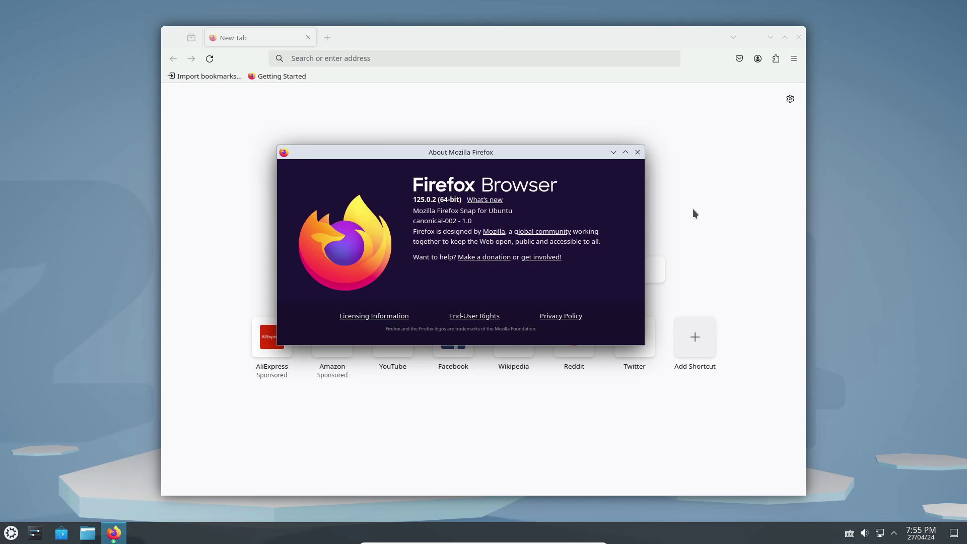
pyautogui.click(638, 151)
# Step: Close Firefox, launch LibreOffice Math from Office, and dismiss the first-run tip
pyautogui.click(798, 37)
pyautogui.click(11, 532)
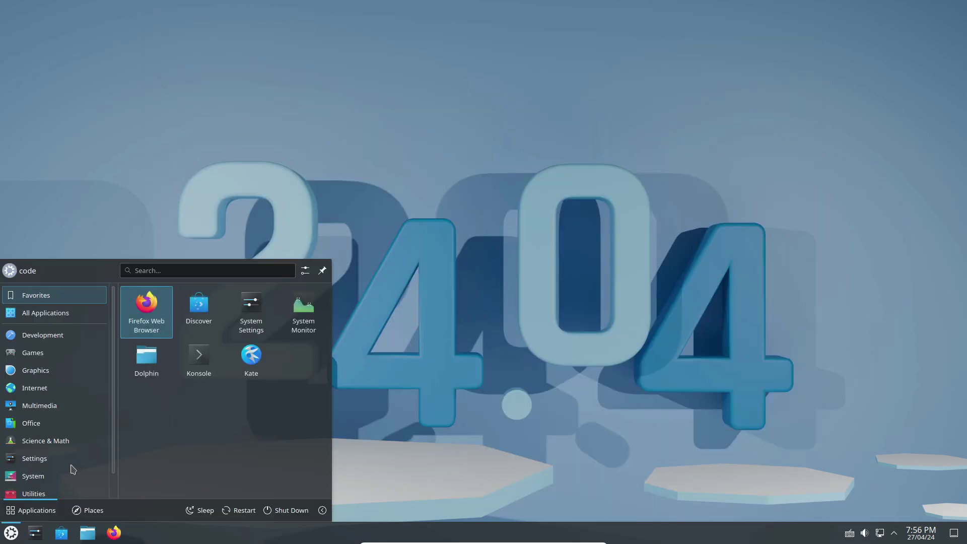
pyautogui.moveTo(51, 423)
pyautogui.click(190, 366)
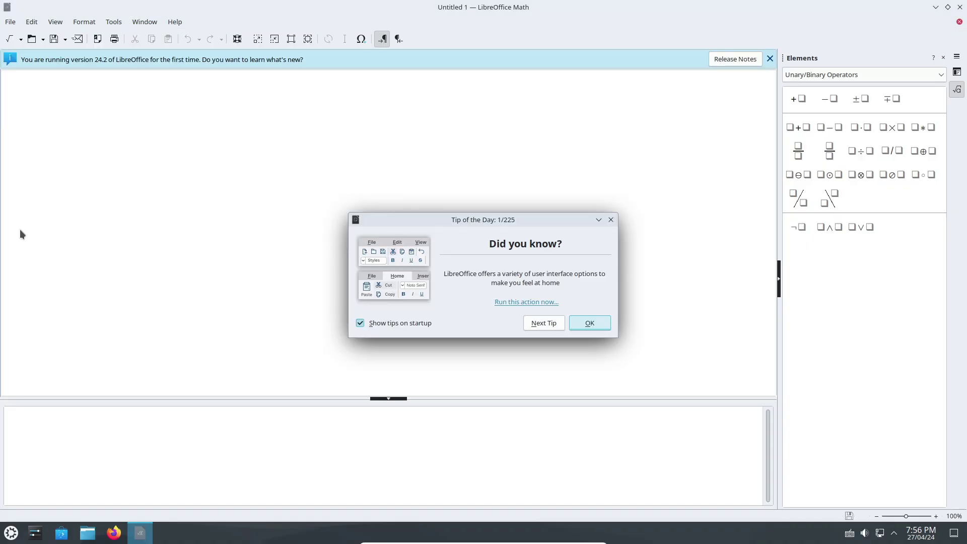
pyautogui.click(587, 322)
# Step: View About LibreOffice showing version 24.2.2.2, then close LibreOffice Math
pyautogui.click(175, 21)
pyautogui.click(241, 189)
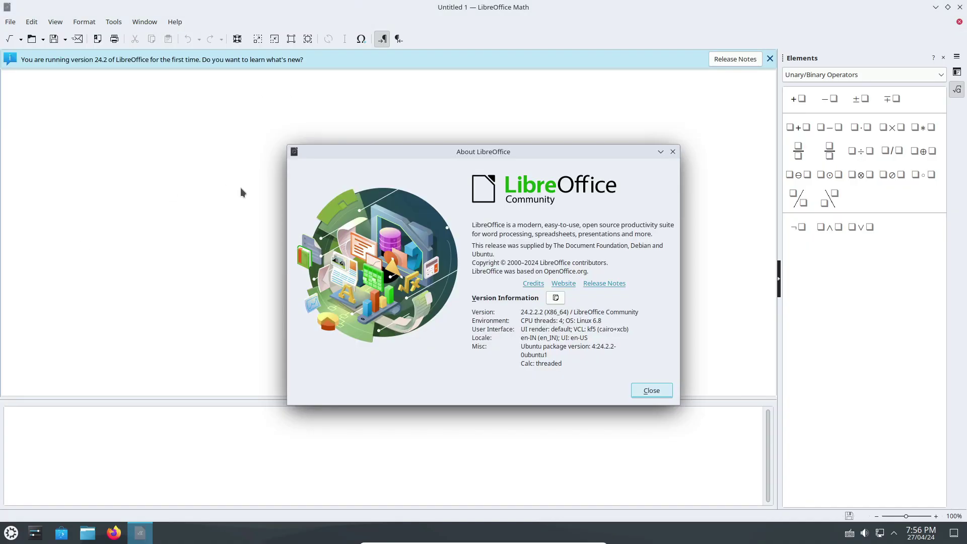
pyautogui.click(667, 387)
pyautogui.click(959, 7)
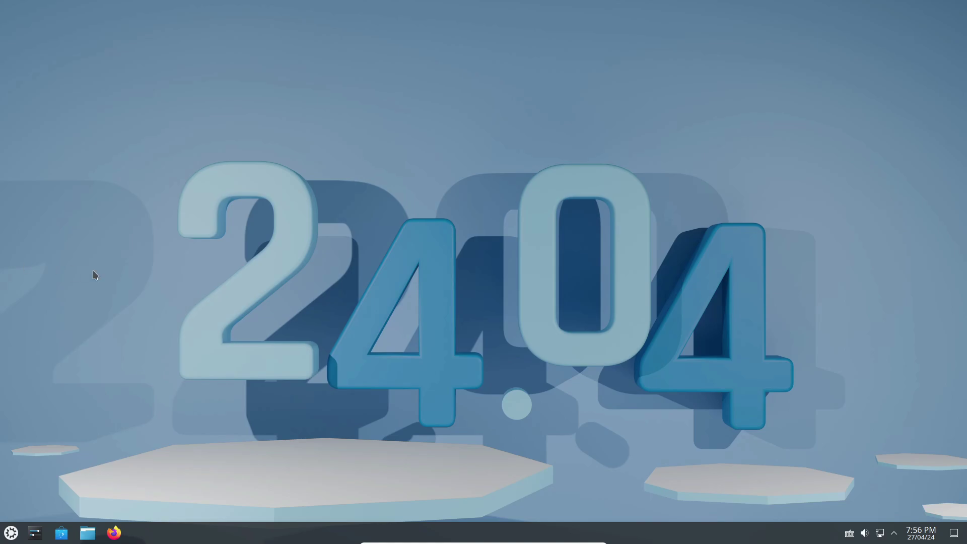
# Step: Launch Firefox, search for 'kubuntu', and open the Download Kubuntu page
pyautogui.click(114, 525)
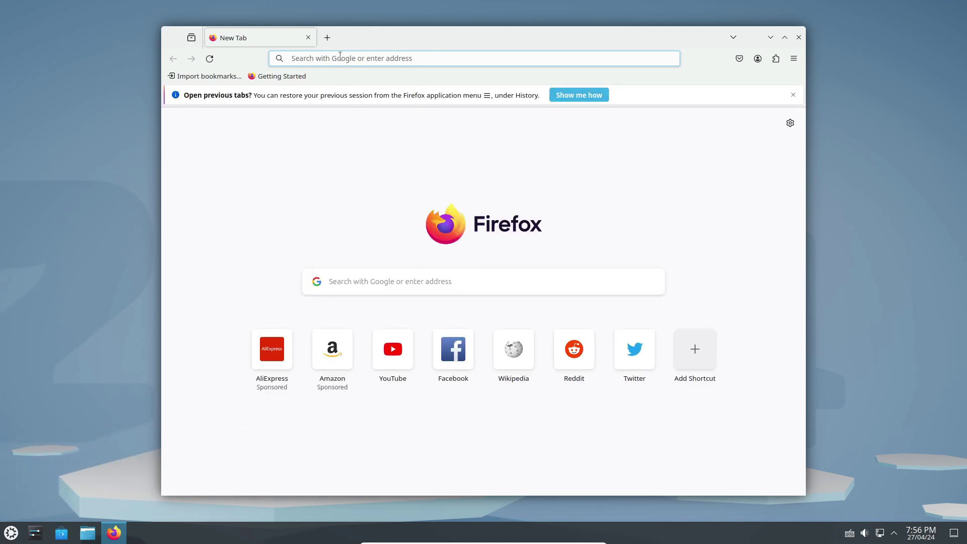
pyautogui.click(373, 59)
pyautogui.write('kub')
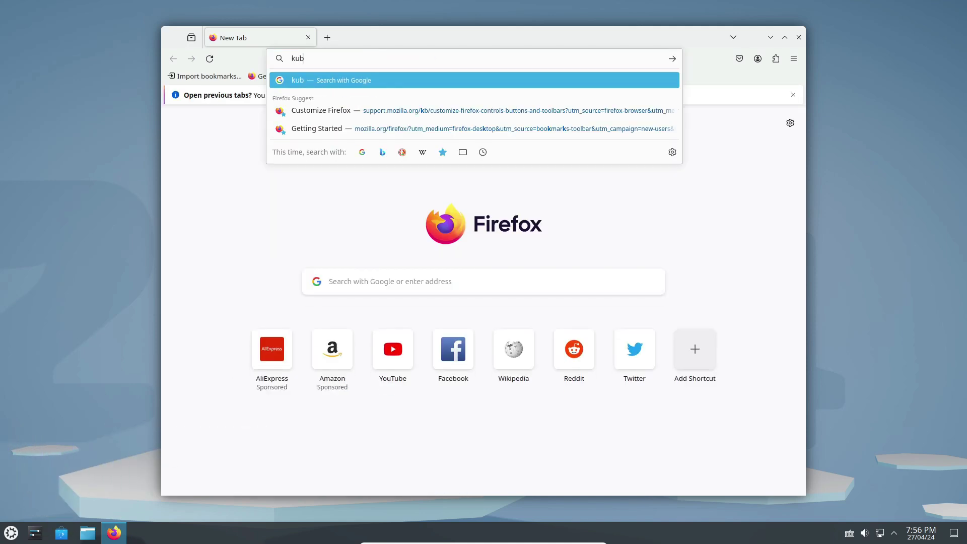
pyautogui.write('untu')
pyautogui.press('Return')
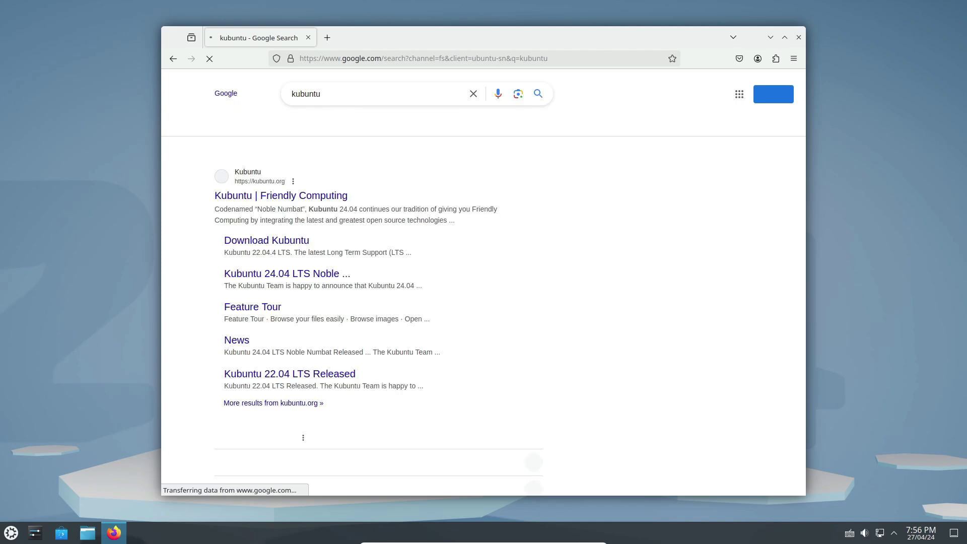
pyautogui.click(253, 243)
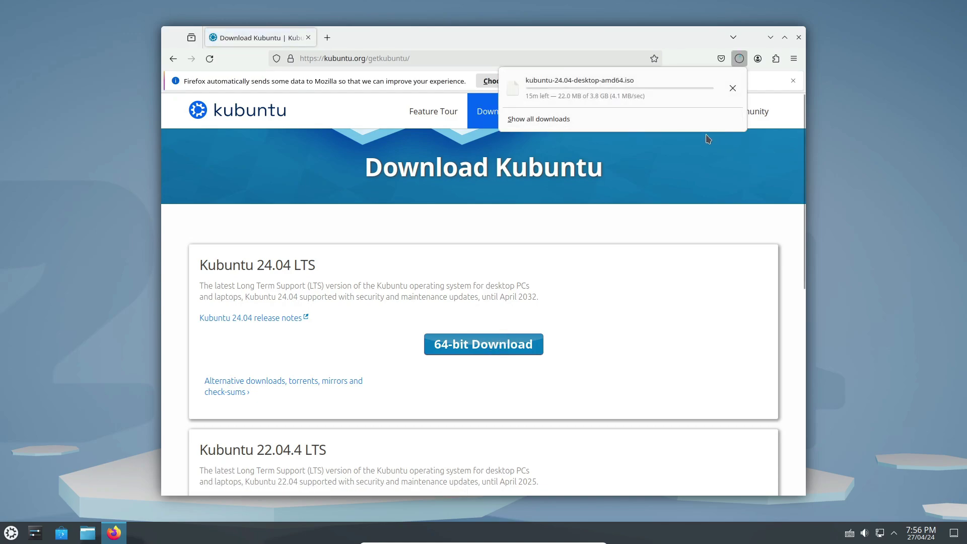
# Step: Cancel the kubuntu-24.04-desktop-amd64.iso download and close Firefox
pyautogui.click(732, 88)
pyautogui.click(795, 38)
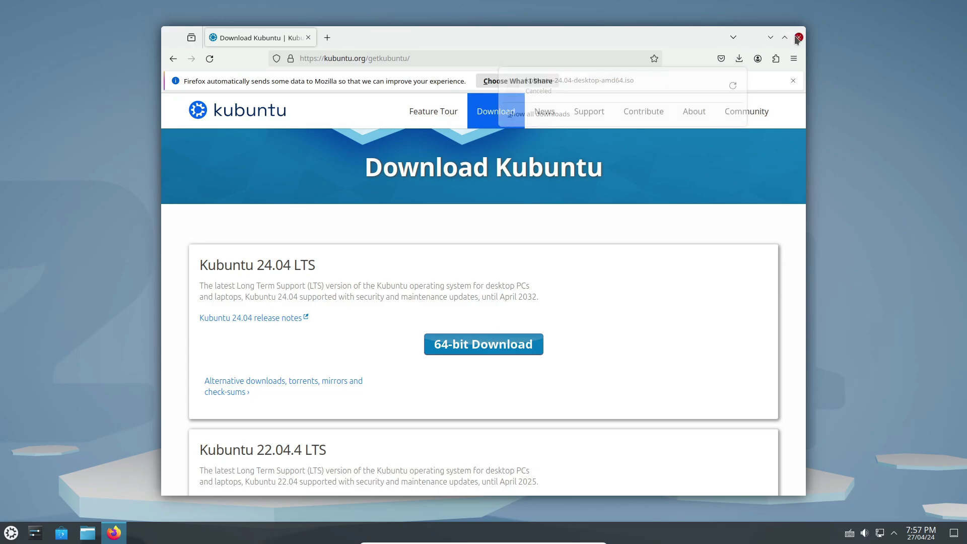
pyautogui.click(797, 38)
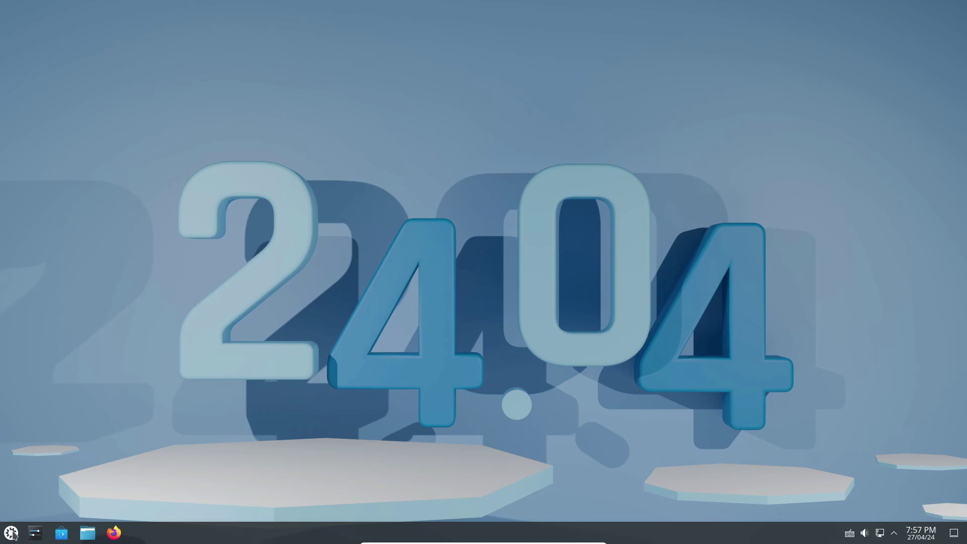